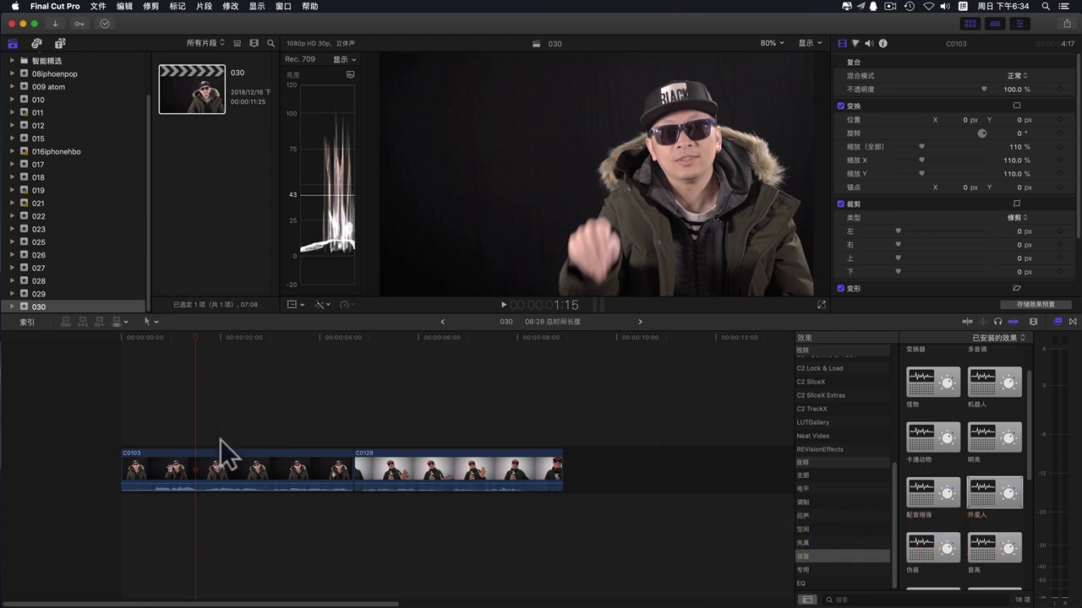
Preview the timeline footage, then select clip C0103 with the playhead near 3 seconds.
{"action": "left_click", "coordinate": [241, 428]}
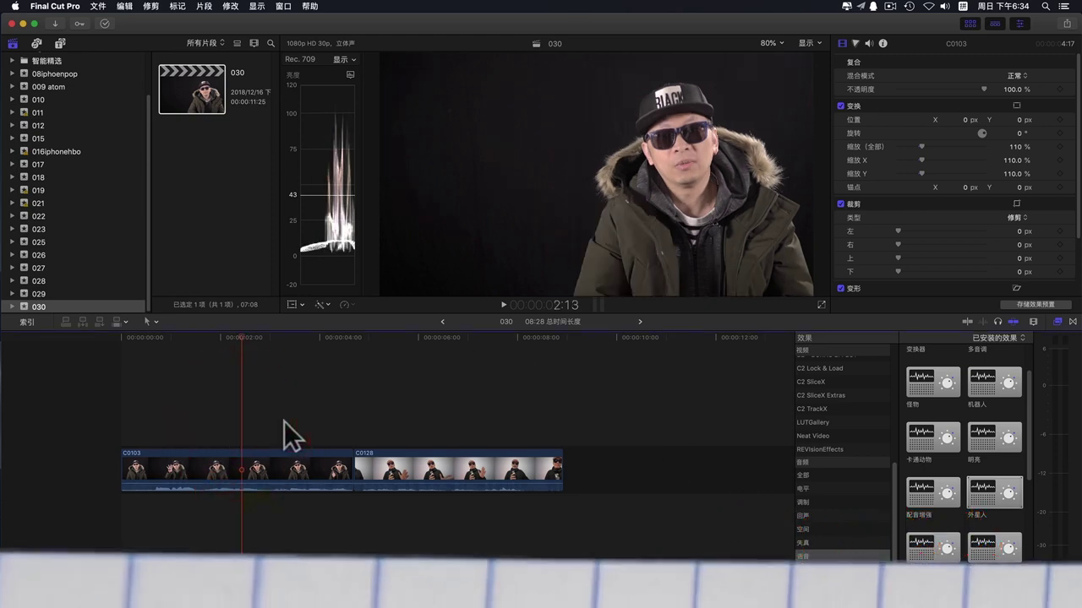
{"action": "left_click_drag", "start_coordinate": [244, 338], "coordinate": [452, 357]}
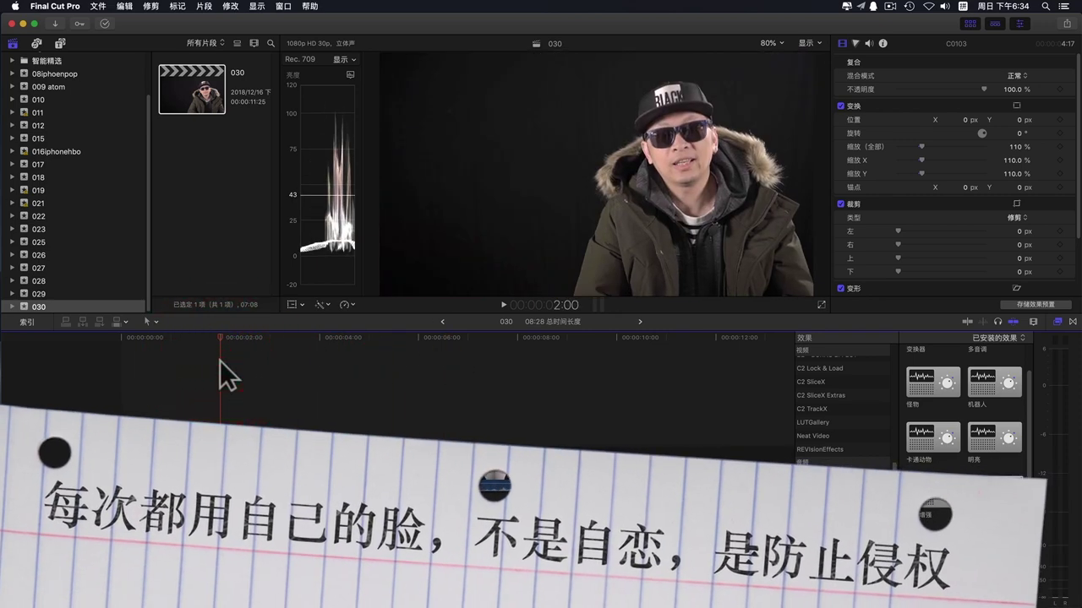
{"action": "left_click", "coordinate": [269, 427]}
{"action": "left_click_drag", "start_coordinate": [264, 338], "coordinate": [274, 335]}
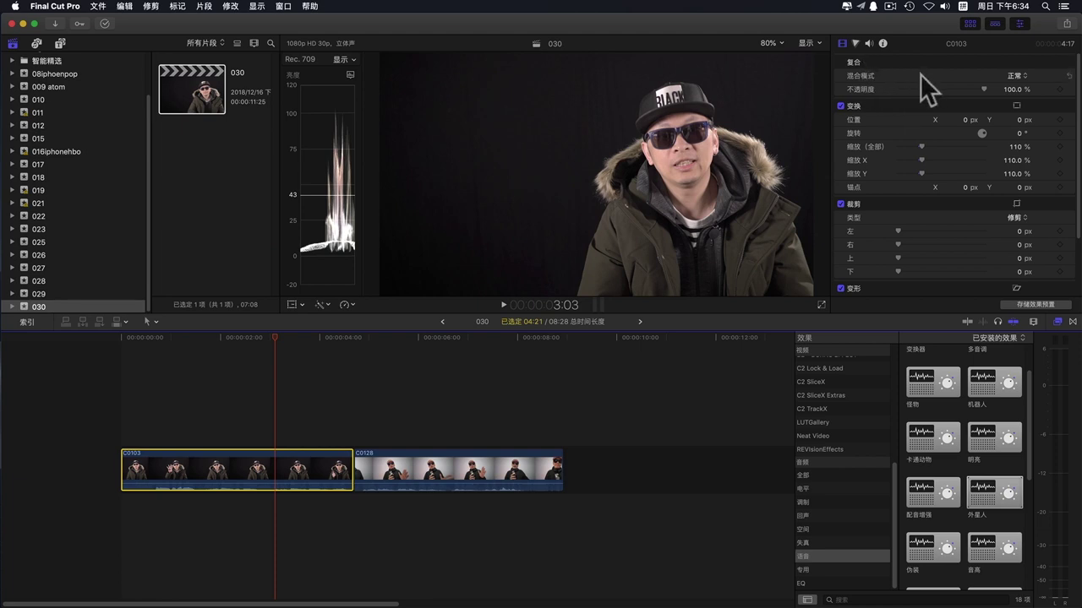
Grade C0103's exposure in the Color Board: shadows -25%, midtones 10%, highlights -2%.
{"action": "key", "text": "super+6"}
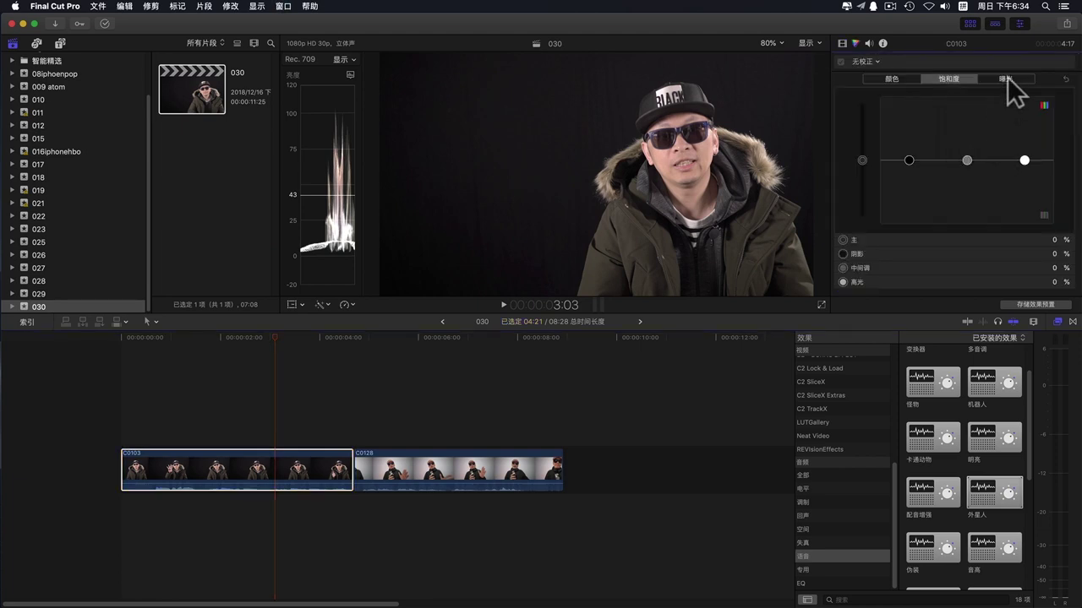
{"action": "left_click", "coordinate": [1005, 79]}
{"action": "left_click_drag", "start_coordinate": [908, 160], "coordinate": [909, 177]}
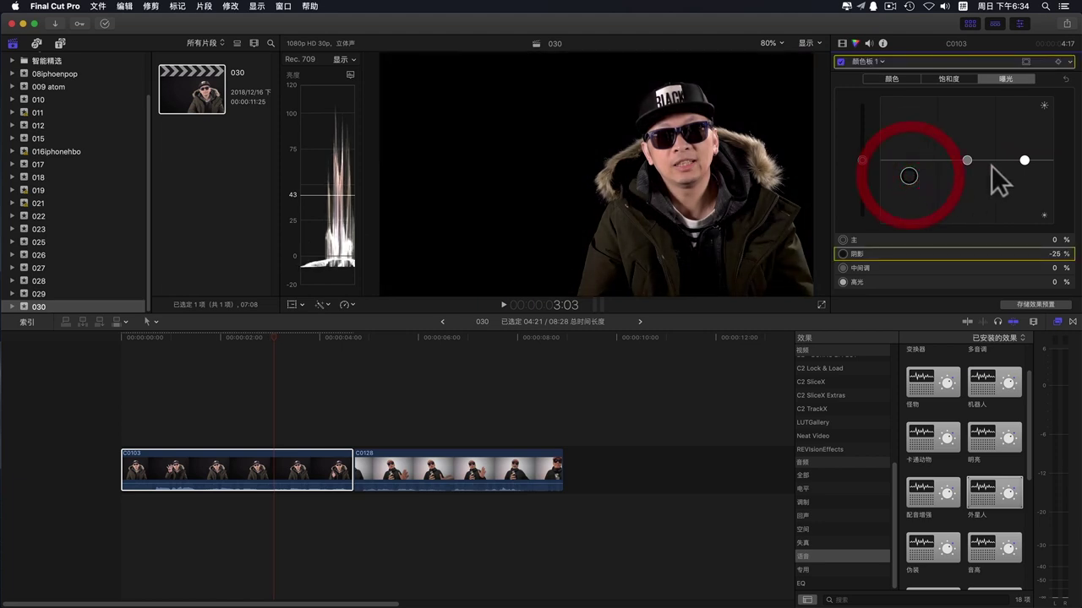
{"action": "mouse_move", "coordinate": [1024, 159]}
{"action": "left_mouse_down"}
{"action": "mouse_move", "coordinate": [966, 154]}
{"action": "mouse_move", "coordinate": [1024, 159]}
{"action": "left_mouse_up"}
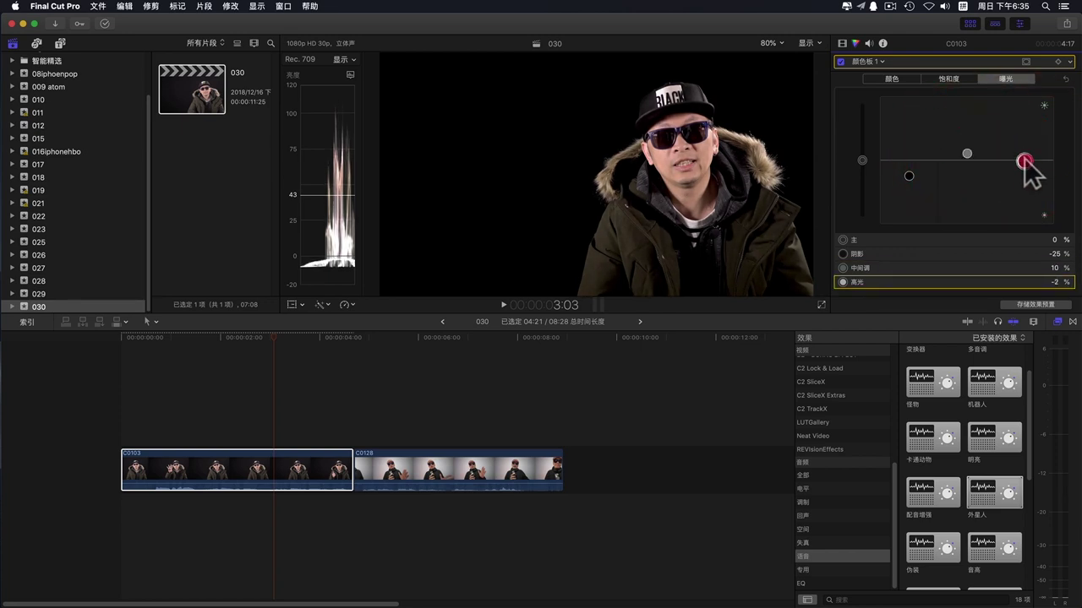
{"action": "left_click", "coordinate": [908, 176]}
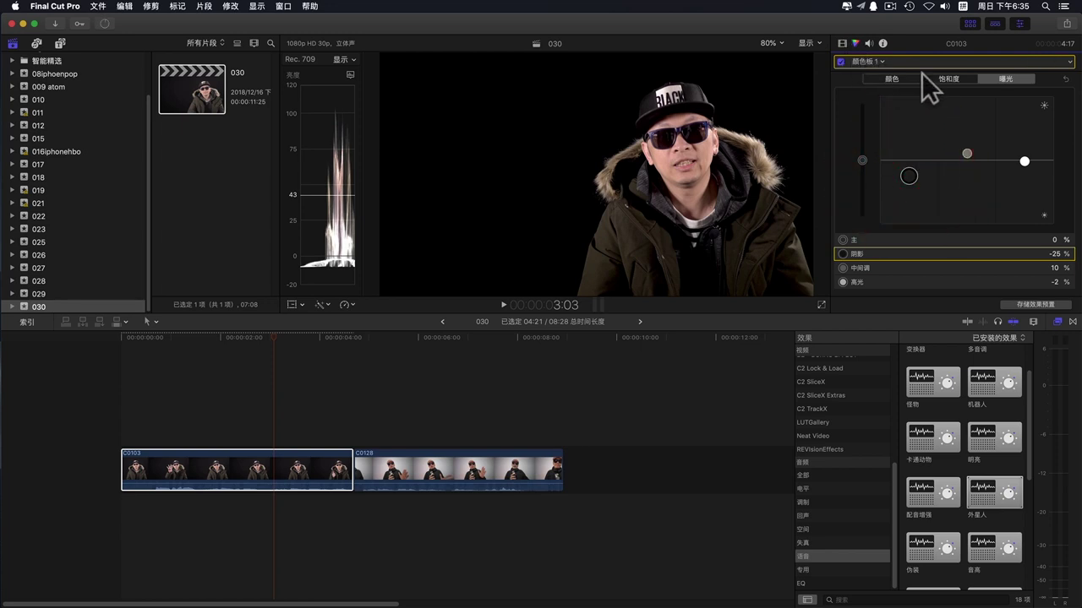
Tint C0103's midtones red (7°/74%), shadows blue (225°/13%) and highlights cyan (191°/14%).
{"action": "left_click", "coordinate": [902, 79]}
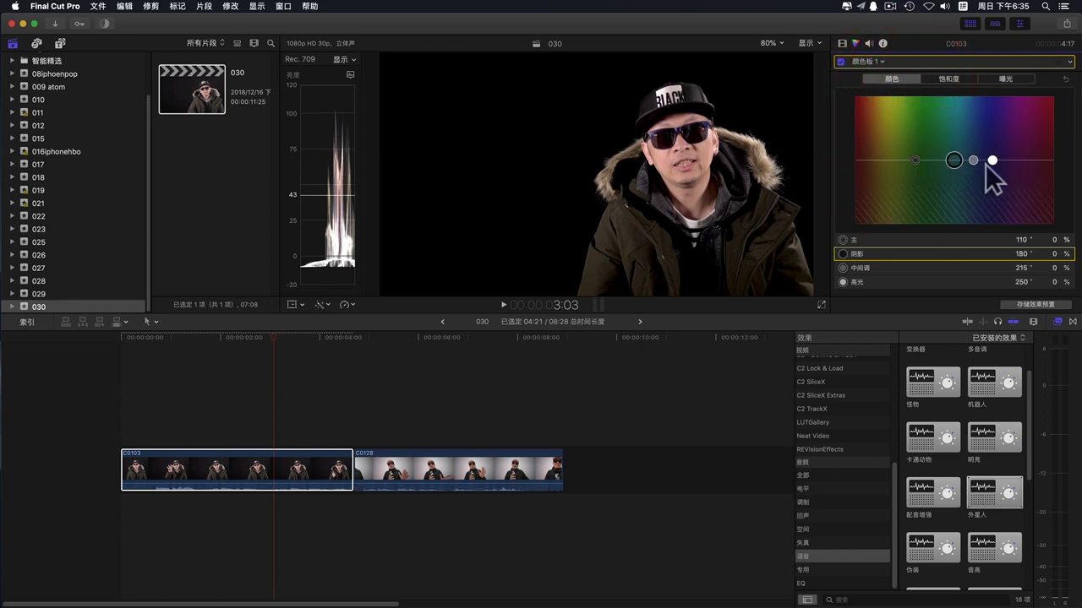
{"action": "left_click_drag", "start_coordinate": [973, 160], "coordinate": [858, 152]}
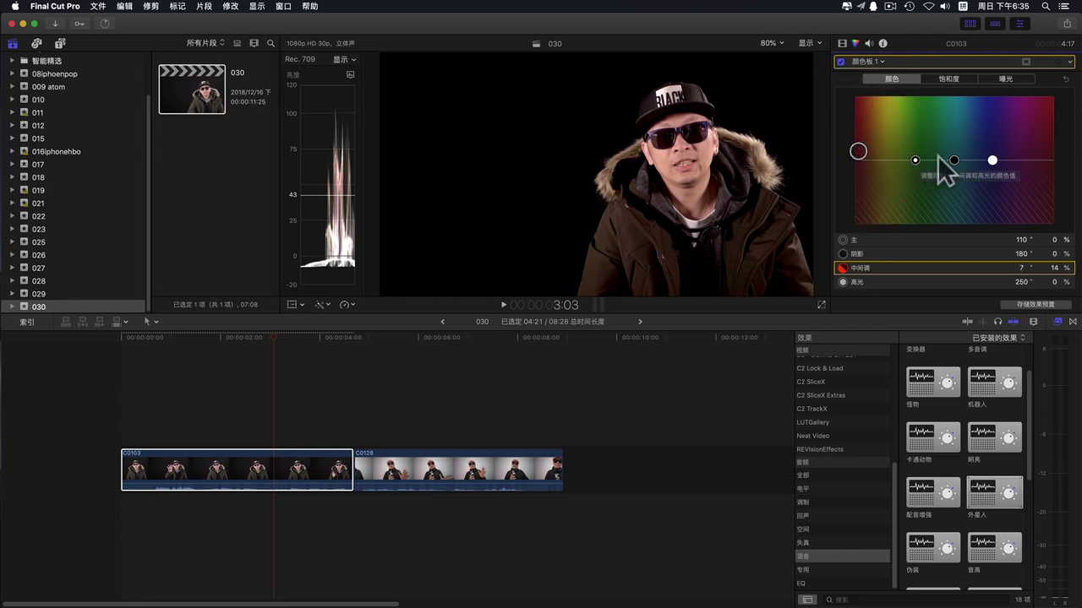
{"action": "left_click_drag", "start_coordinate": [954, 159], "coordinate": [980, 151]}
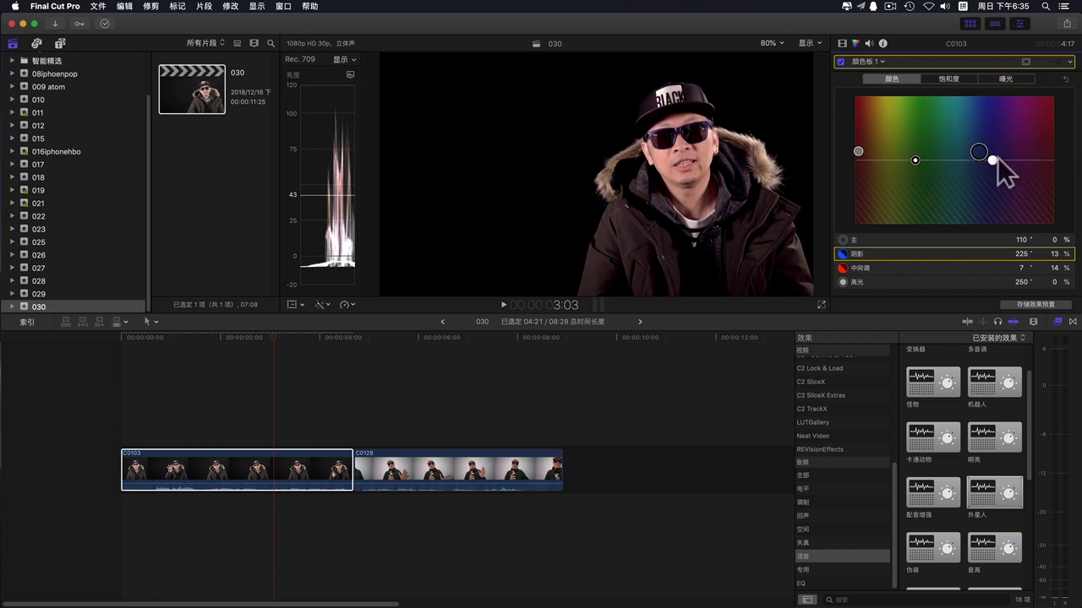
{"action": "left_click_drag", "start_coordinate": [992, 159], "coordinate": [960, 151]}
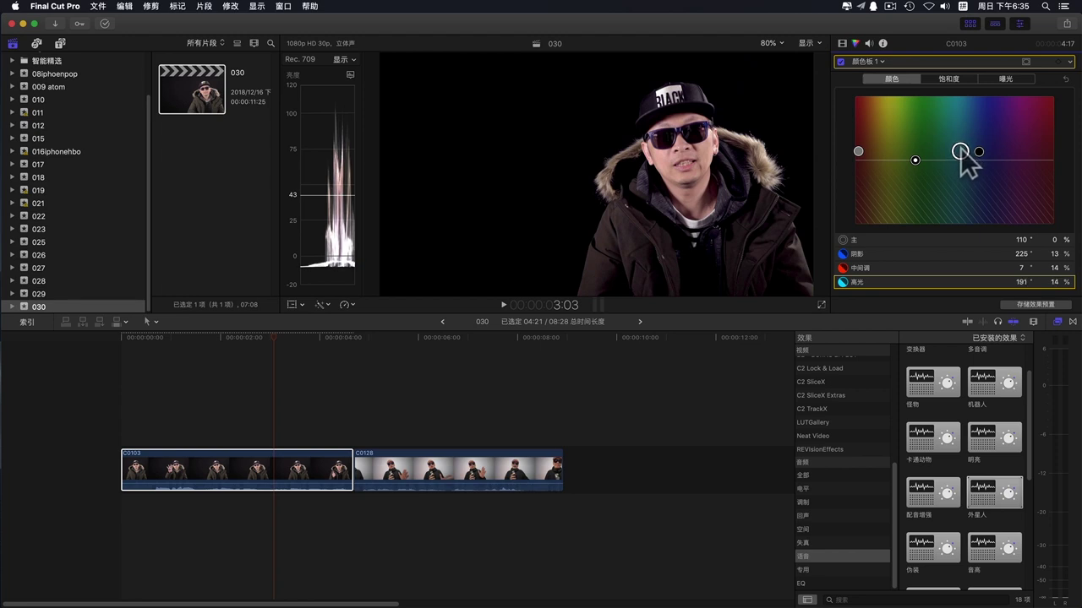
Raise C0103's master saturation to 49%.
{"action": "left_click", "coordinate": [939, 77]}
{"action": "left_click_drag", "start_coordinate": [860, 159], "coordinate": [871, 115]}
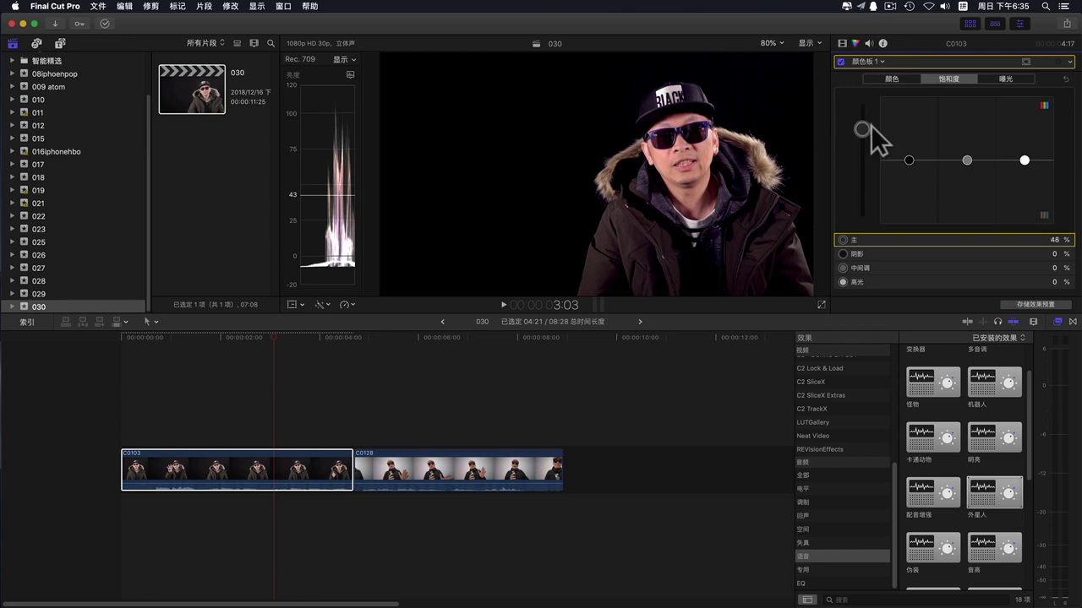
{"action": "left_click", "coordinate": [871, 126]}
Set C0103's Transform Scale (All) to 111% in the Video inspector.
{"action": "left_click", "coordinate": [841, 43]}
{"action": "left_click_drag", "start_coordinate": [1018, 180], "coordinate": [1029, 185]}
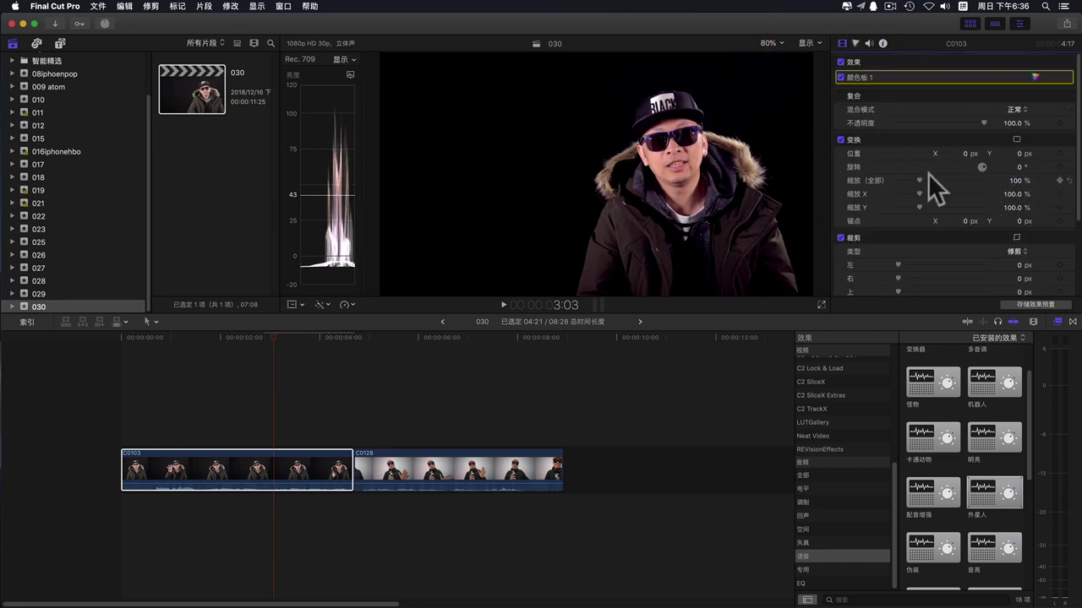
{"action": "left_click_drag", "start_coordinate": [919, 179], "coordinate": [923, 181]}
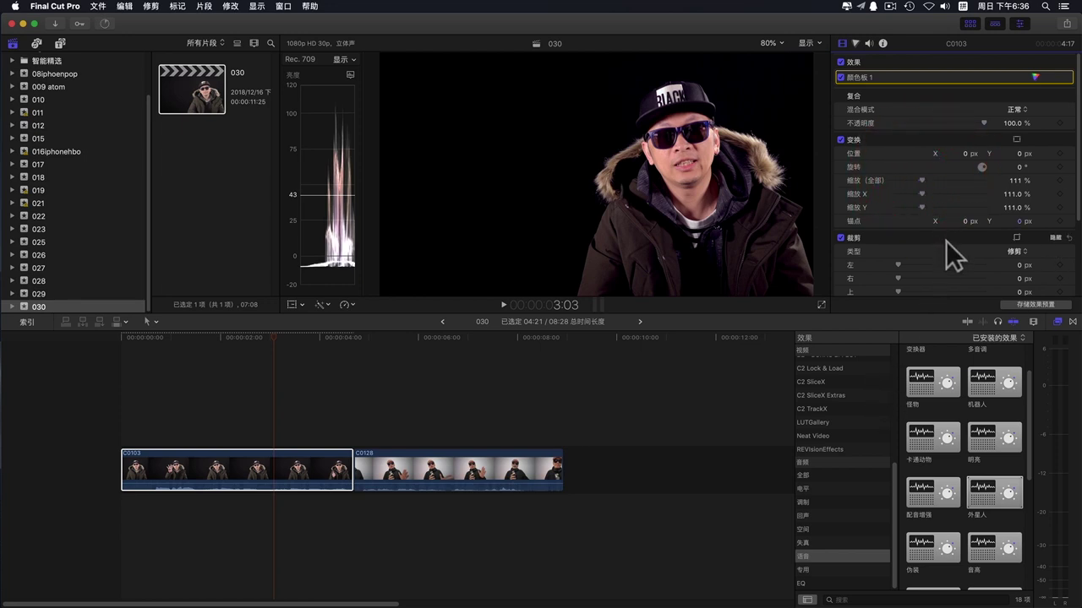
{"action": "scroll", "coordinate": [945, 241], "scroll_direction": "down", "scroll_amount": 2}
{"action": "scroll", "coordinate": [945, 241], "scroll_direction": "down", "scroll_amount": 1}
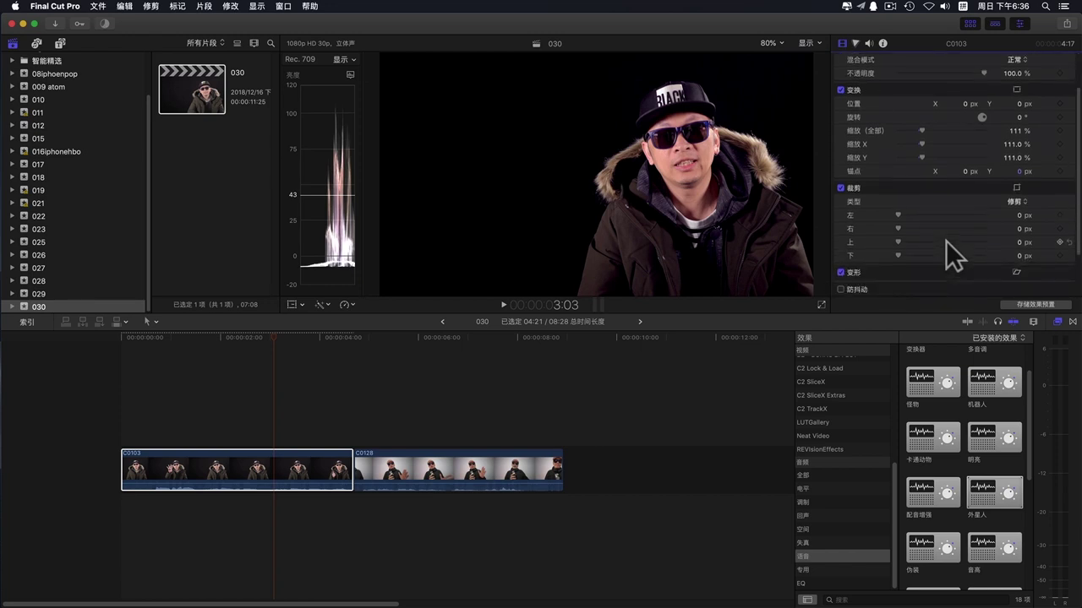
{"action": "scroll", "coordinate": [945, 241], "scroll_direction": "down", "scroll_amount": 2}
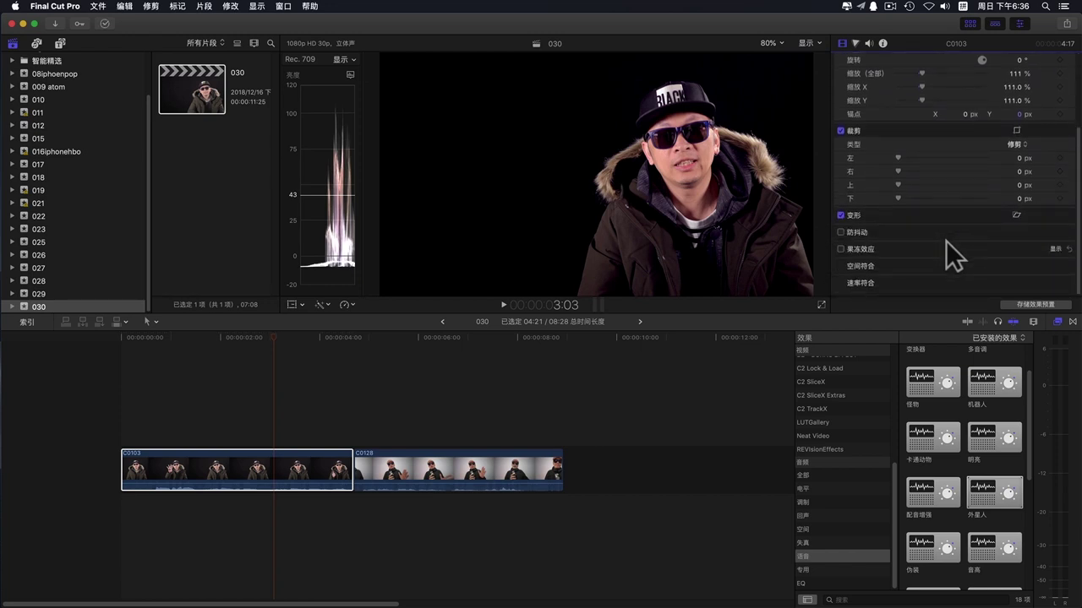
{"action": "scroll", "coordinate": [946, 241], "scroll_direction": "up", "scroll_amount": 3}
{"action": "scroll", "coordinate": [946, 241], "scroll_direction": "up", "scroll_amount": 2}
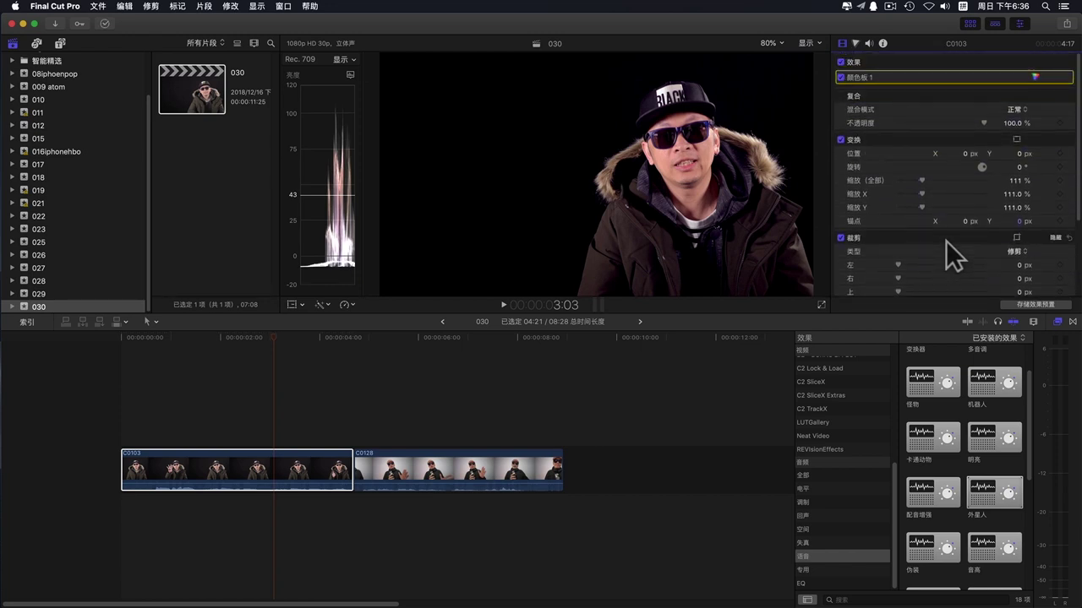
Raise C0103's volume to 12.0 dB and play the clip back to listen.
{"action": "left_click", "coordinate": [867, 47]}
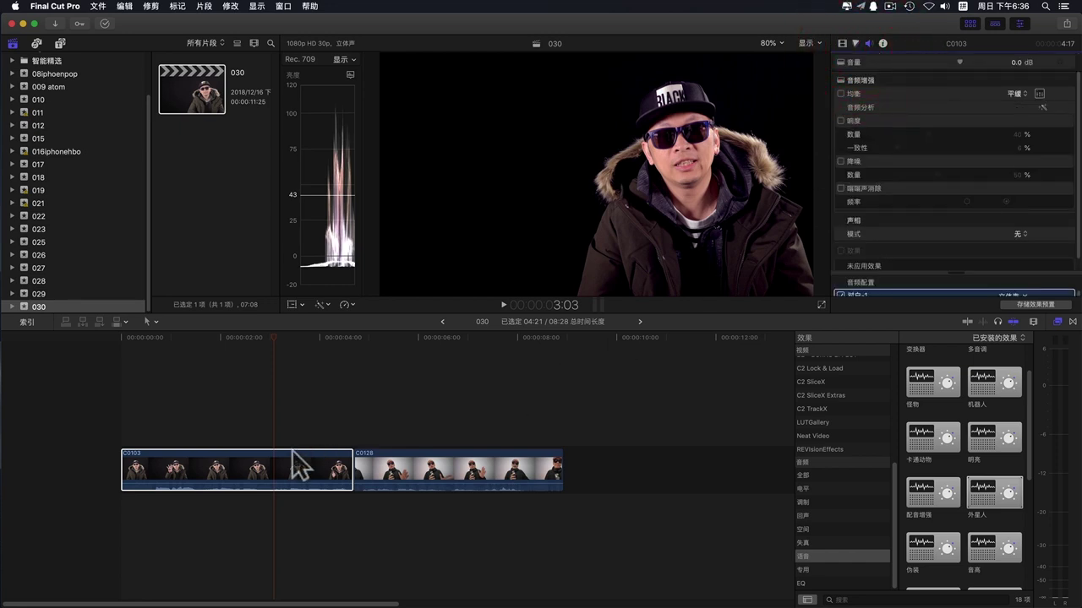
{"action": "left_click", "coordinate": [279, 473]}
{"action": "left_click_drag", "start_coordinate": [287, 478], "coordinate": [285, 483]}
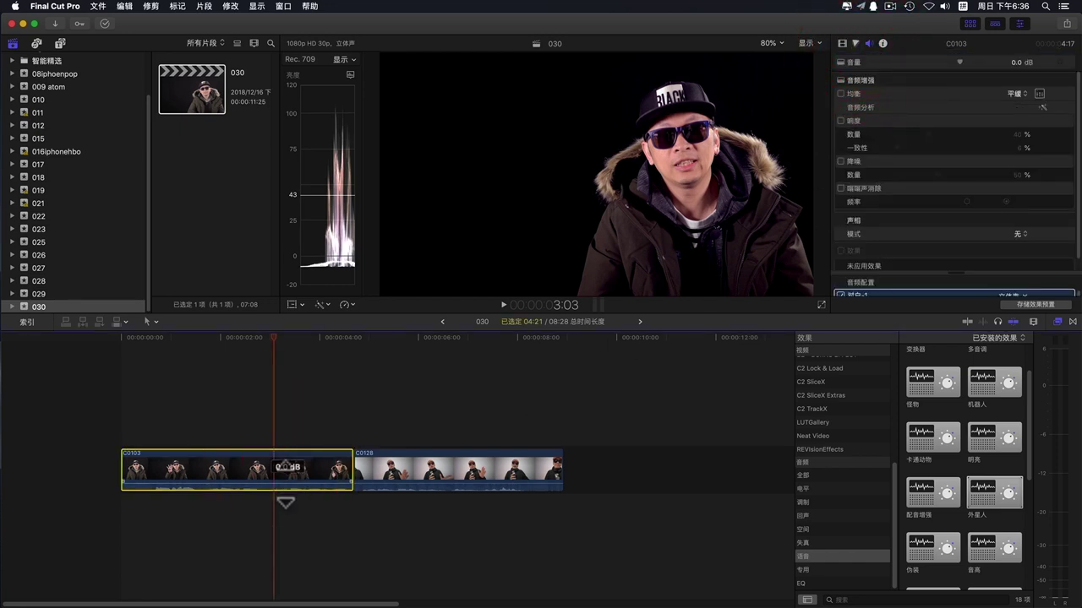
{"action": "left_click", "coordinate": [288, 463]}
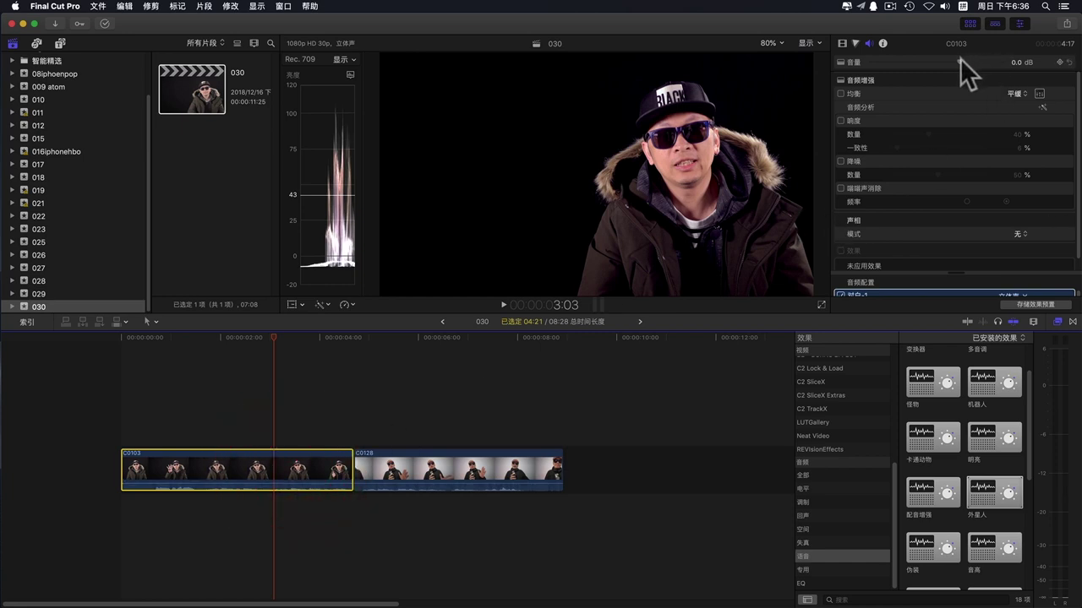
{"action": "left_click_drag", "start_coordinate": [960, 61], "coordinate": [986, 61]}
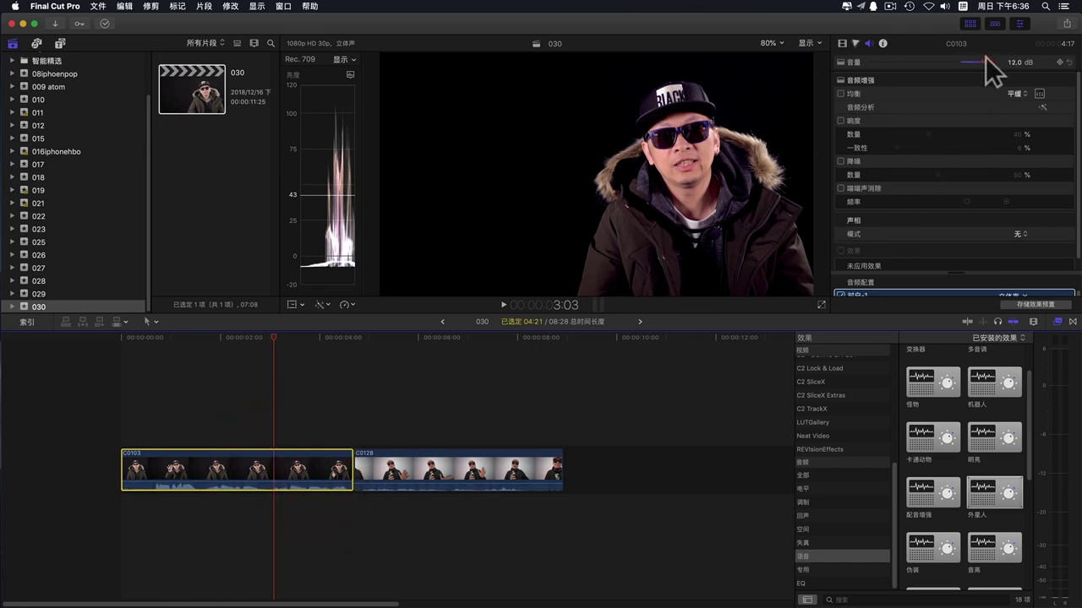
{"action": "left_click", "coordinate": [158, 409]}
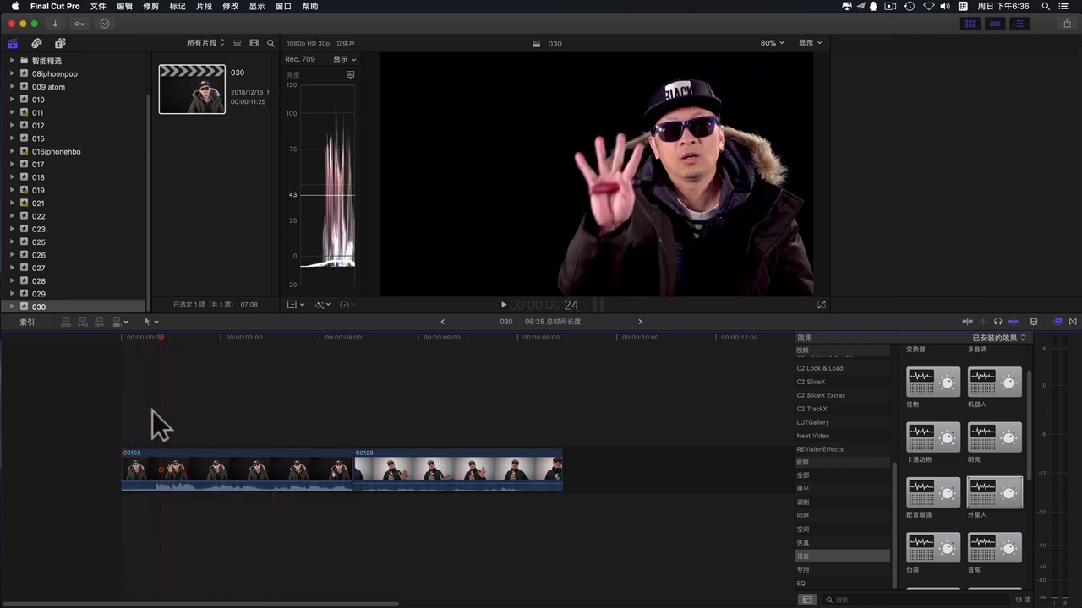
{"action": "left_click", "coordinate": [152, 411]}
{"action": "key", "text": "space"}
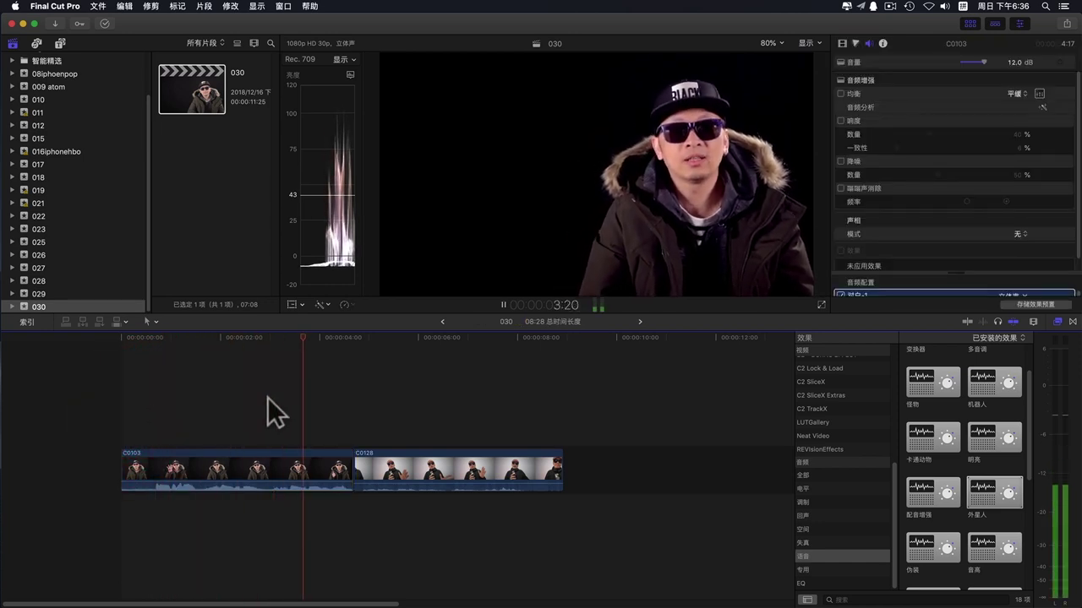
{"action": "key", "text": "space"}
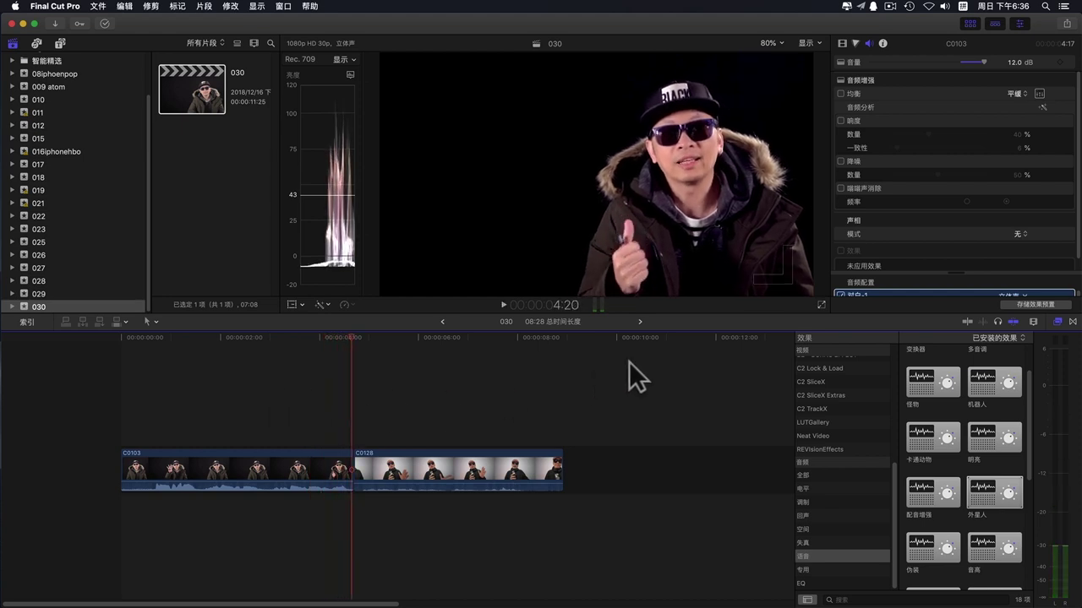
Enable 50% noise reduction on C0103 and replay the clip, then stop playback.
{"action": "left_click", "coordinate": [841, 160]}
{"action": "left_click", "coordinate": [154, 400]}
{"action": "key", "text": "space"}
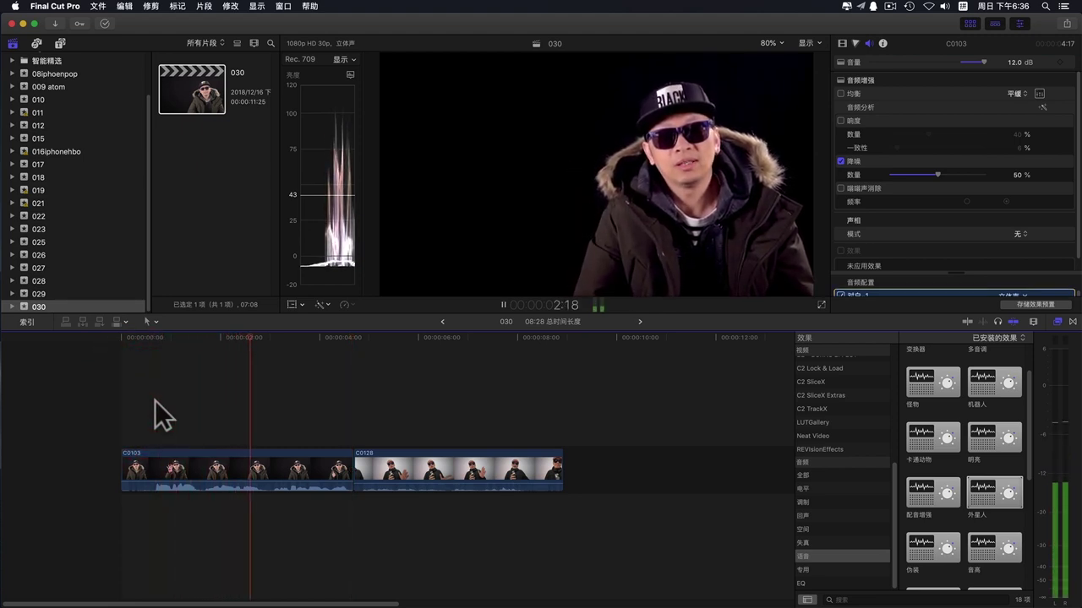
{"action": "key", "text": "space"}
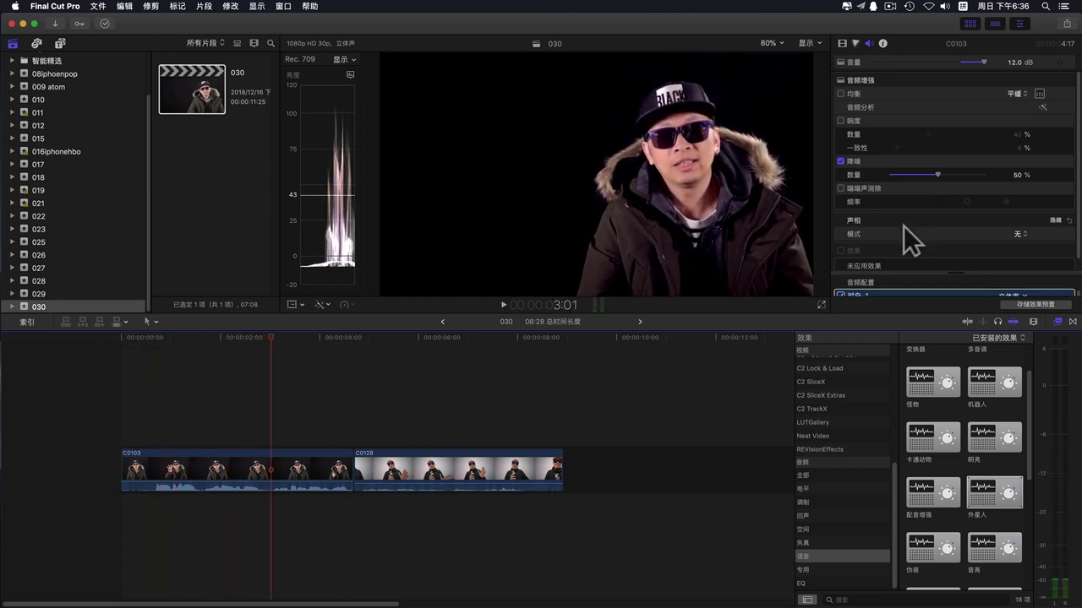
Review C0103's video settings (Color Board 1, 111% scale), then show its audio settings.
{"action": "left_click", "coordinate": [843, 47]}
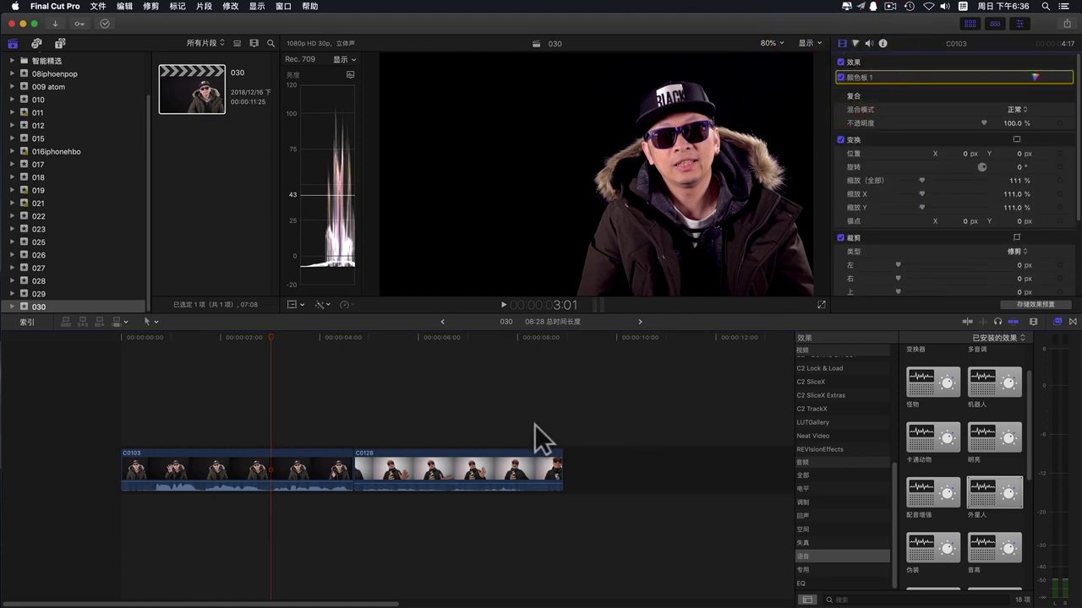
{"action": "left_click", "coordinate": [262, 427]}
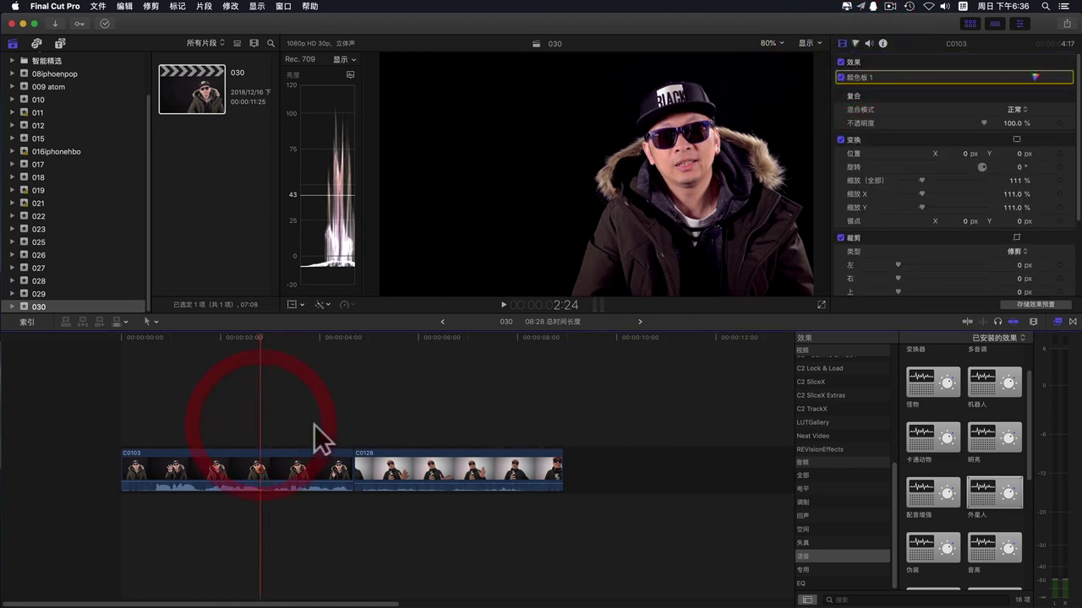
{"action": "left_click", "coordinate": [284, 470]}
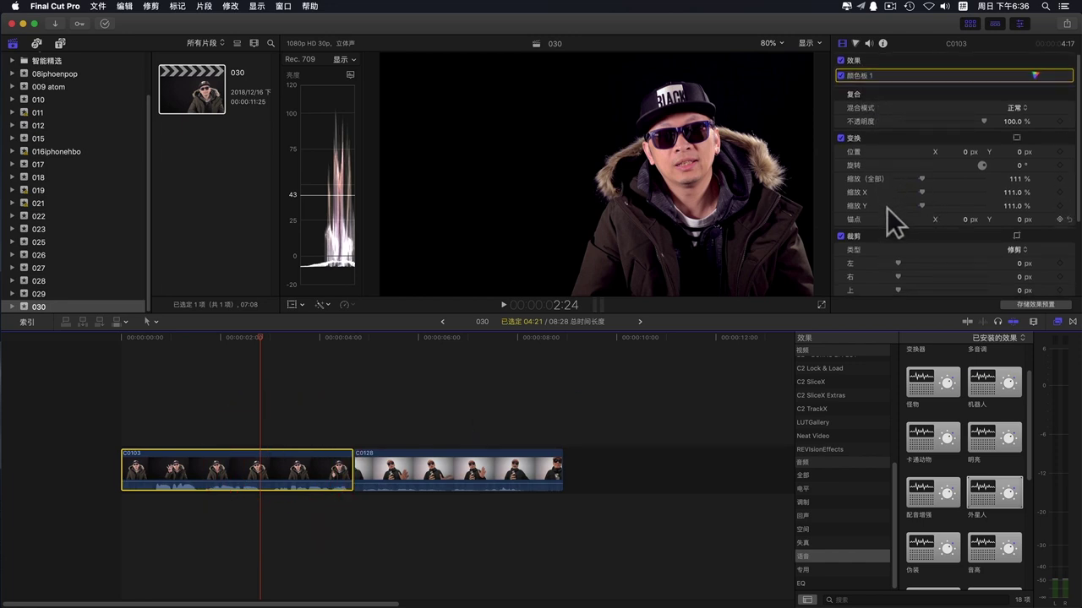
{"action": "scroll", "coordinate": [887, 202], "scroll_direction": "down", "scroll_amount": 1}
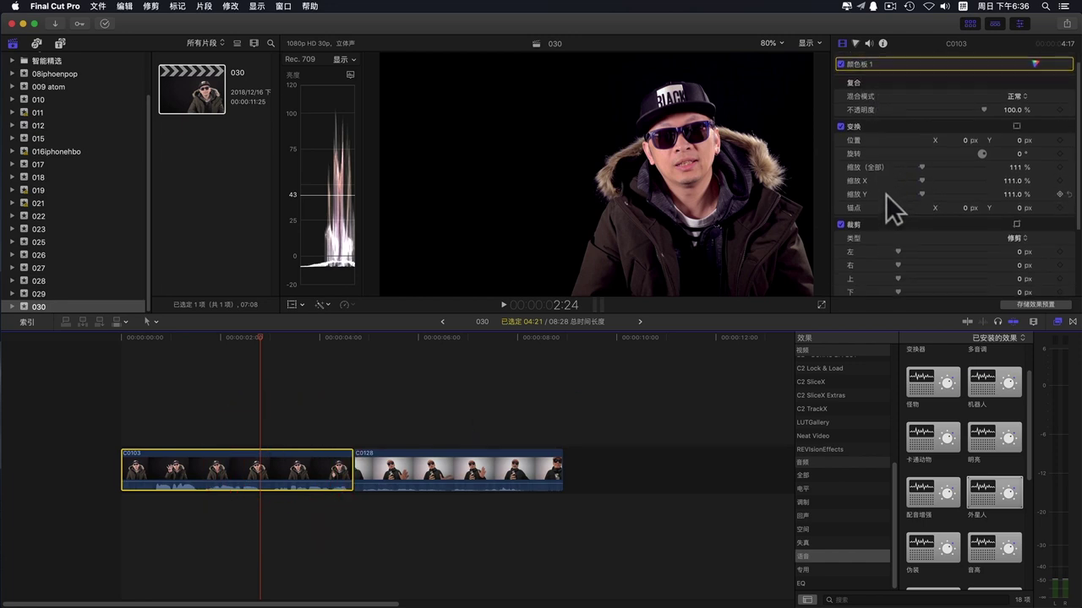
{"action": "left_click", "coordinate": [868, 43]}
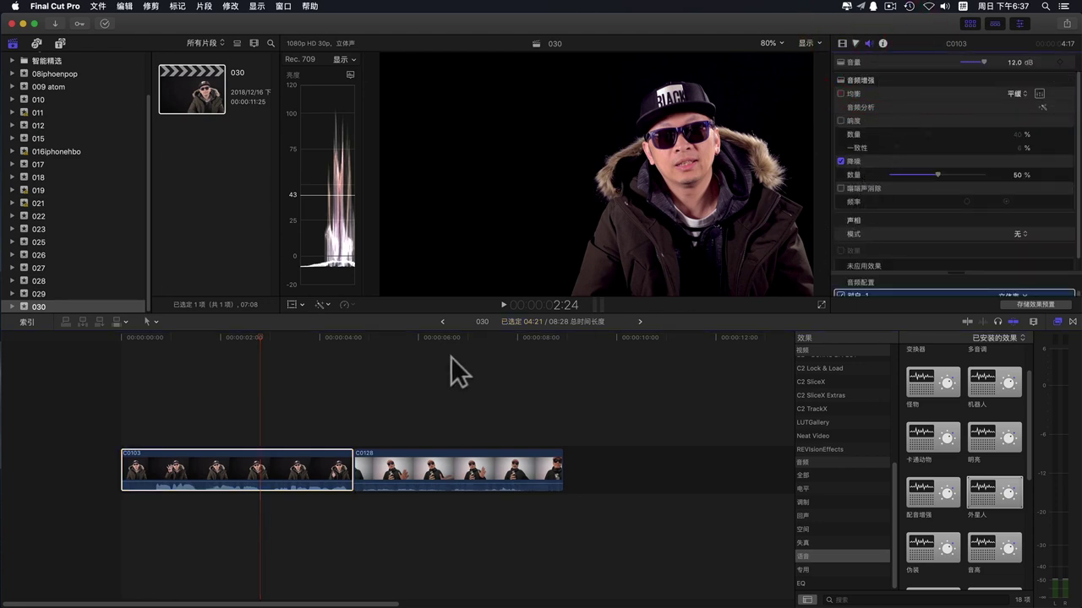
{"action": "left_click", "coordinate": [441, 479]}
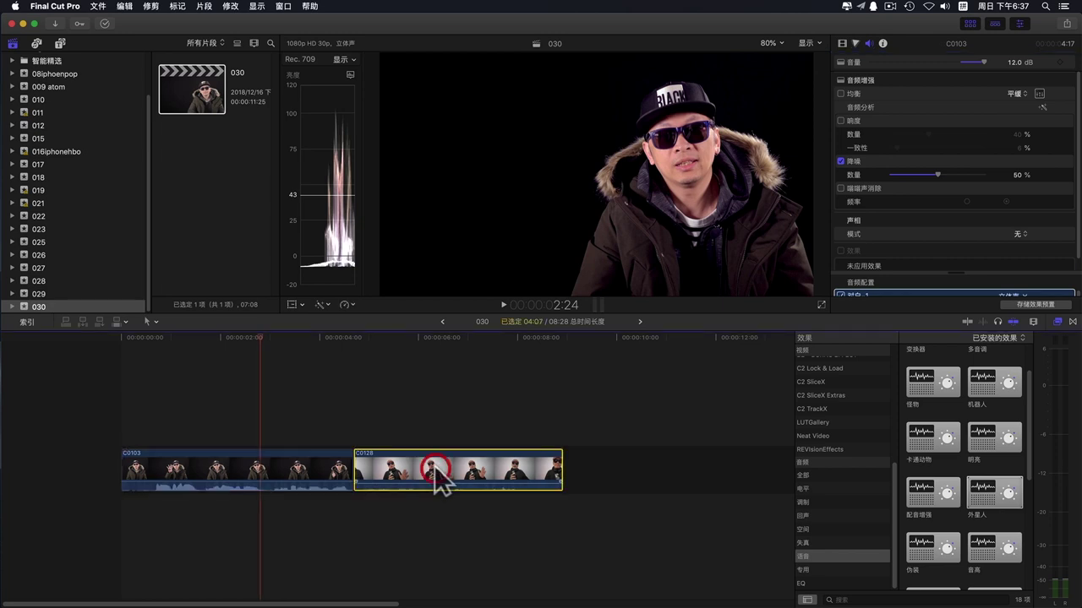
{"action": "left_click", "coordinate": [325, 466]}
{"action": "left_click", "coordinate": [352, 334]}
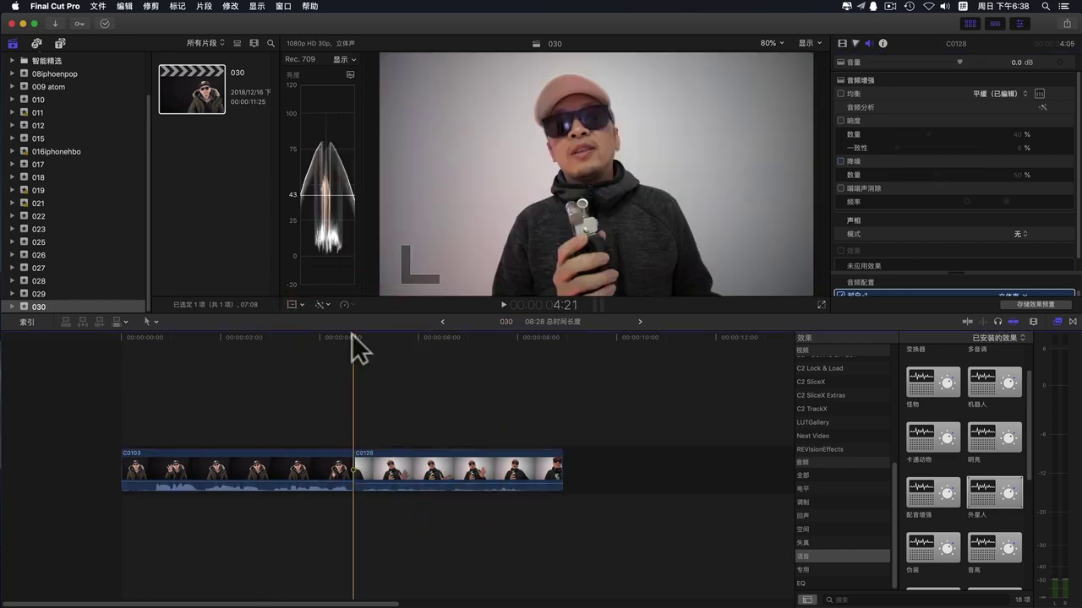
{"action": "key", "text": "l"}
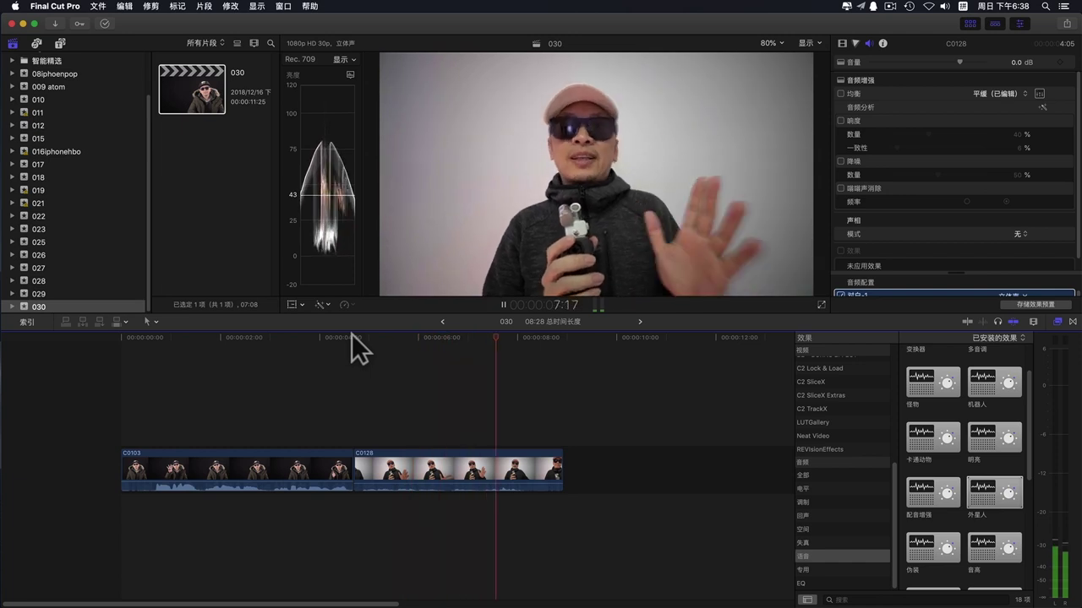
{"action": "left_click", "coordinate": [323, 463]}
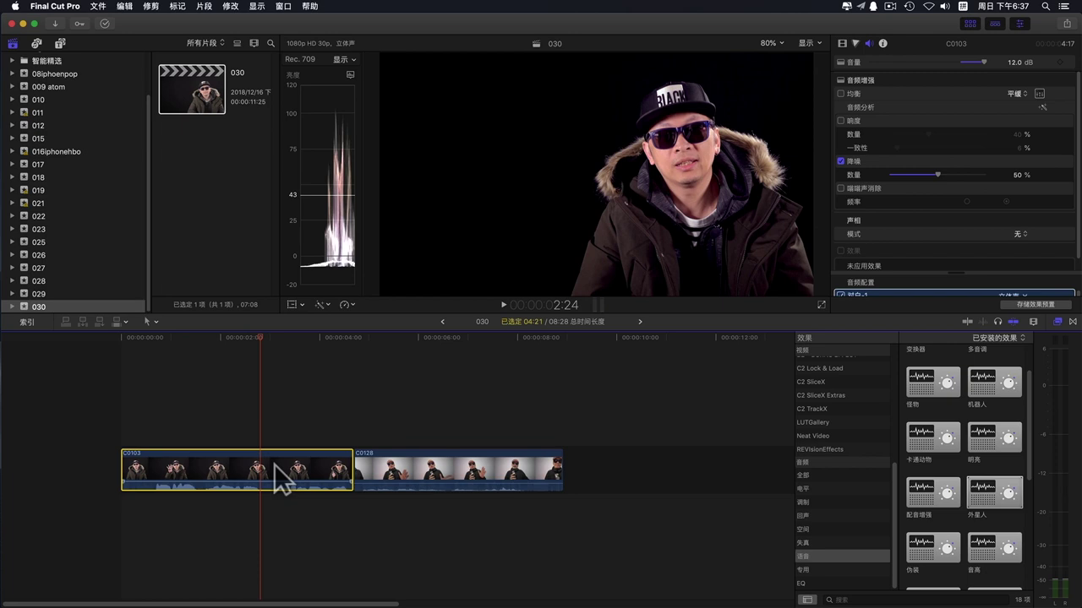
Copy clip C0103 and select C0128 as the paste target.
{"action": "key", "text": "super+c"}
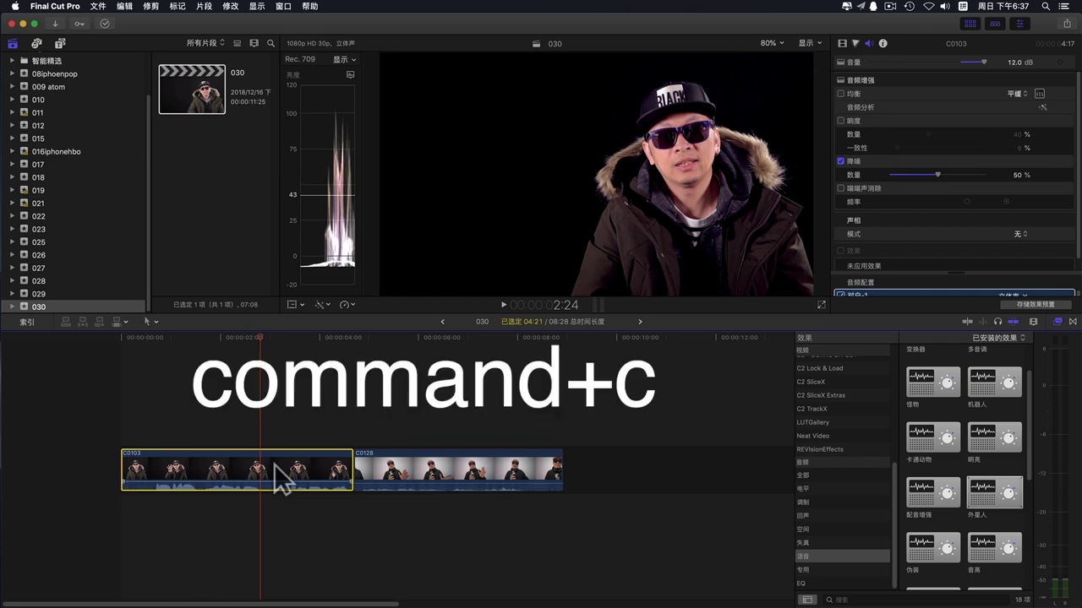
{"action": "key", "text": "super+c"}
{"action": "left_click", "coordinate": [391, 470]}
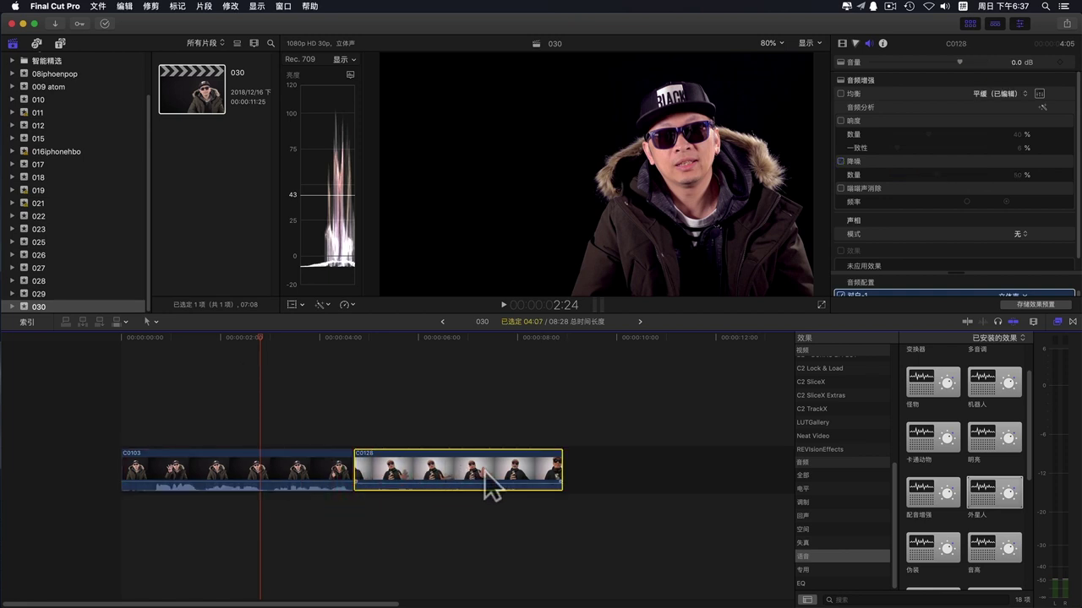
In Paste Attributes, choose Color Board 1, volume and noise removal, excluding Transform.
{"action": "key", "text": "super+shift+v"}
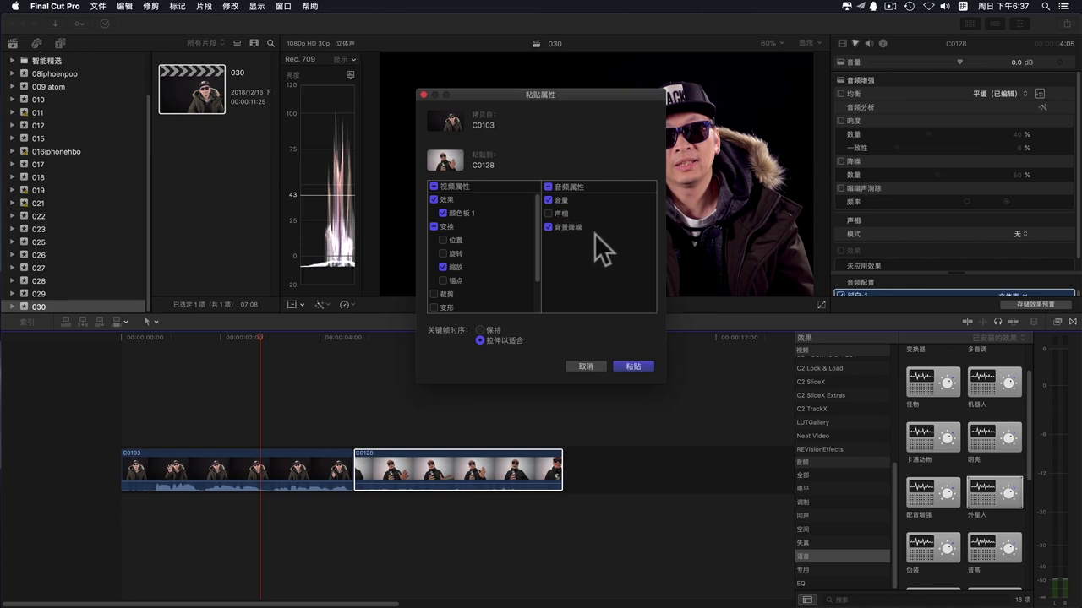
{"action": "left_click_drag", "start_coordinate": [537, 286], "coordinate": [543, 213]}
{"action": "left_click", "coordinate": [443, 267]}
{"action": "left_click", "coordinate": [435, 226]}
{"action": "left_click", "coordinate": [434, 227]}
Paste C0103's chosen attributes onto C0128 and play it back.
{"action": "left_click", "coordinate": [633, 365]}
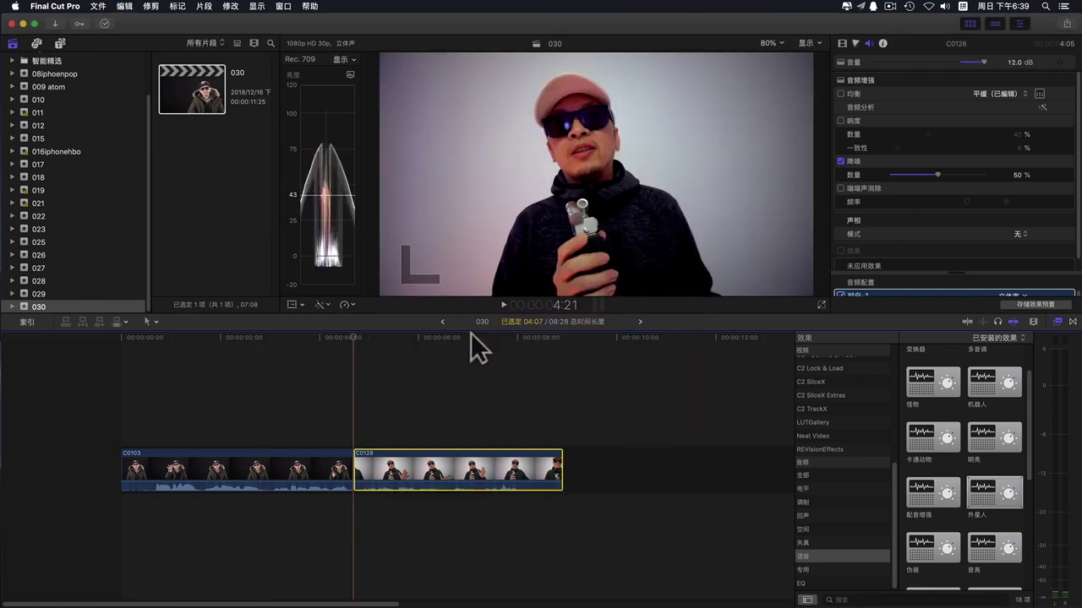
{"action": "key", "text": "l"}
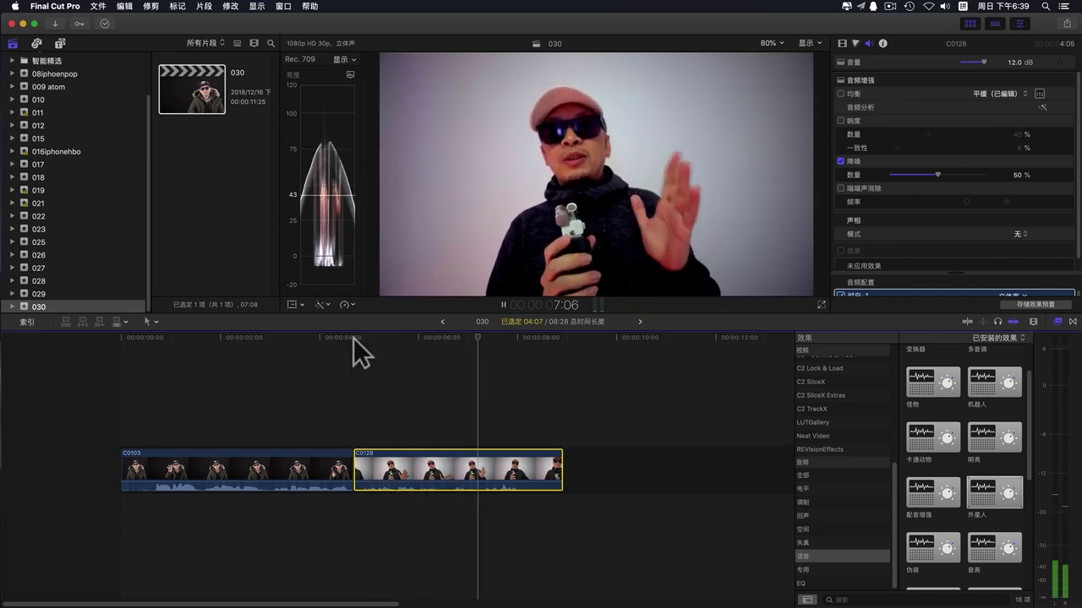
{"action": "key", "text": "space"}
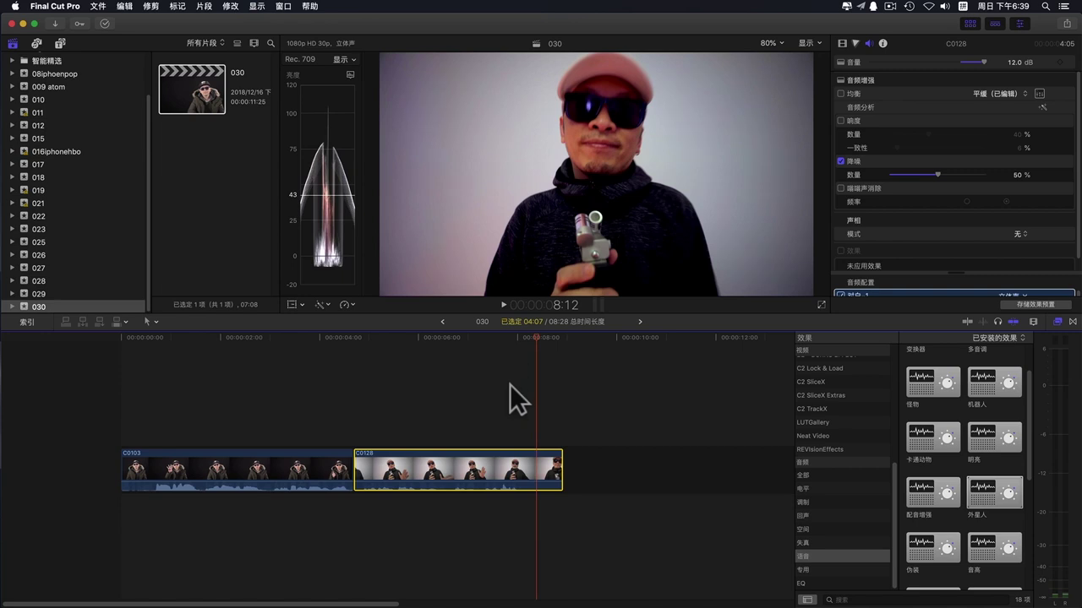
Reselect C0128 and open its 10-band Graphic Equalizer.
{"action": "left_click", "coordinate": [419, 332]}
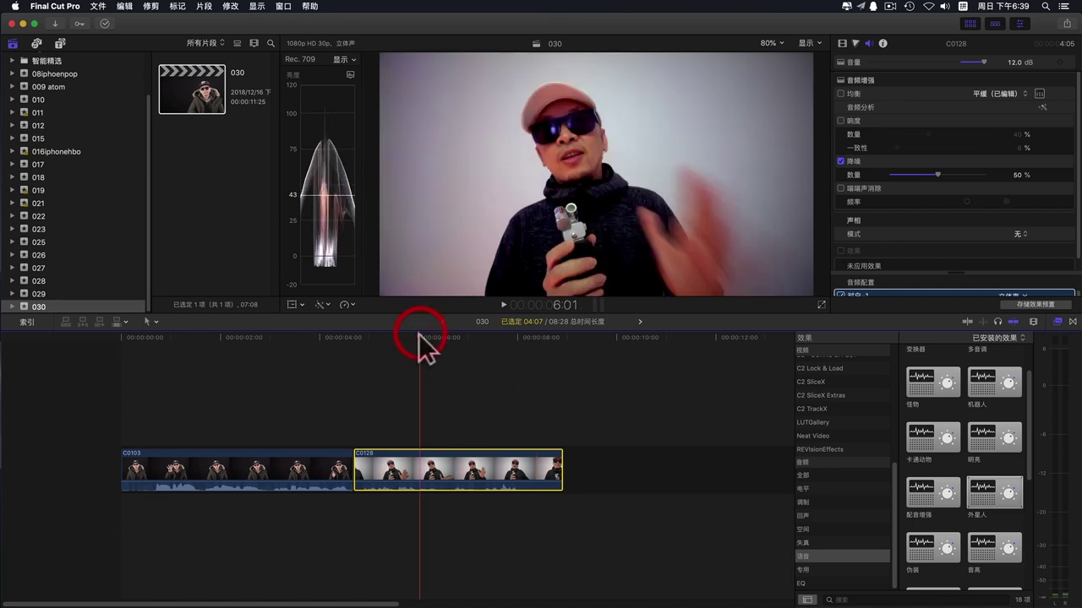
{"action": "left_click", "coordinate": [436, 449]}
{"action": "left_click", "coordinate": [363, 405]}
{"action": "left_click", "coordinate": [404, 466]}
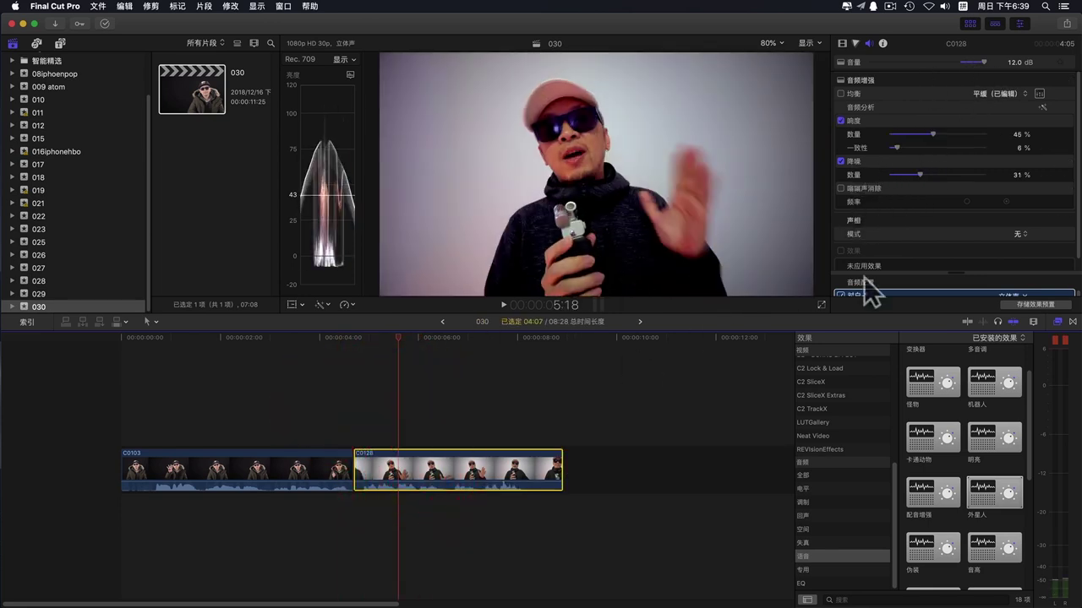
{"action": "left_click", "coordinate": [1039, 94]}
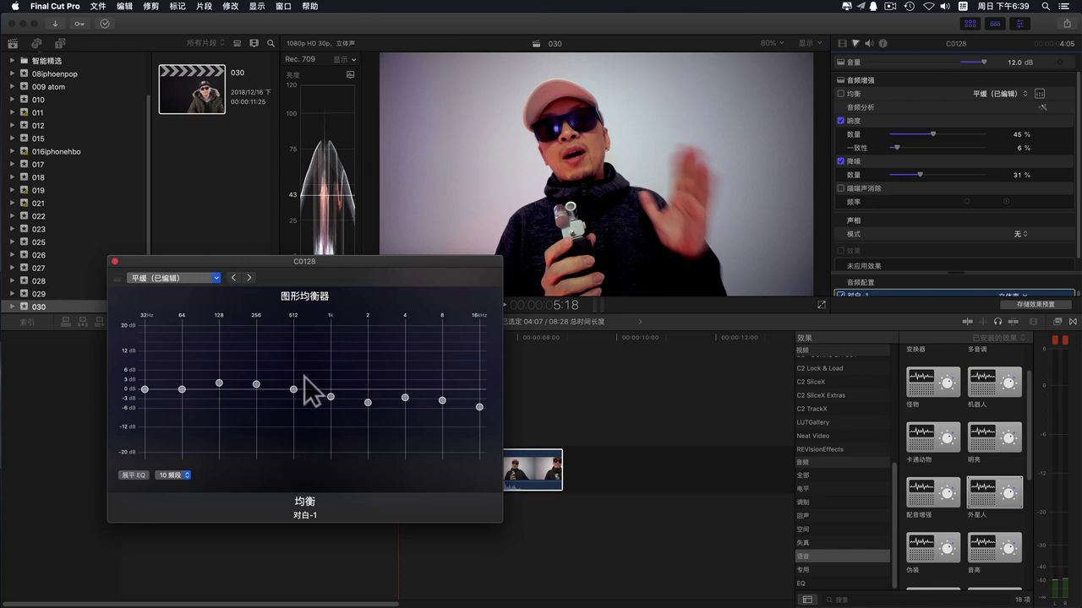
Lower C0128's 4 kHz band to -3.94 dB, enable Equalization, and close the equalizer.
{"action": "left_click_drag", "start_coordinate": [405, 398], "coordinate": [406, 404]}
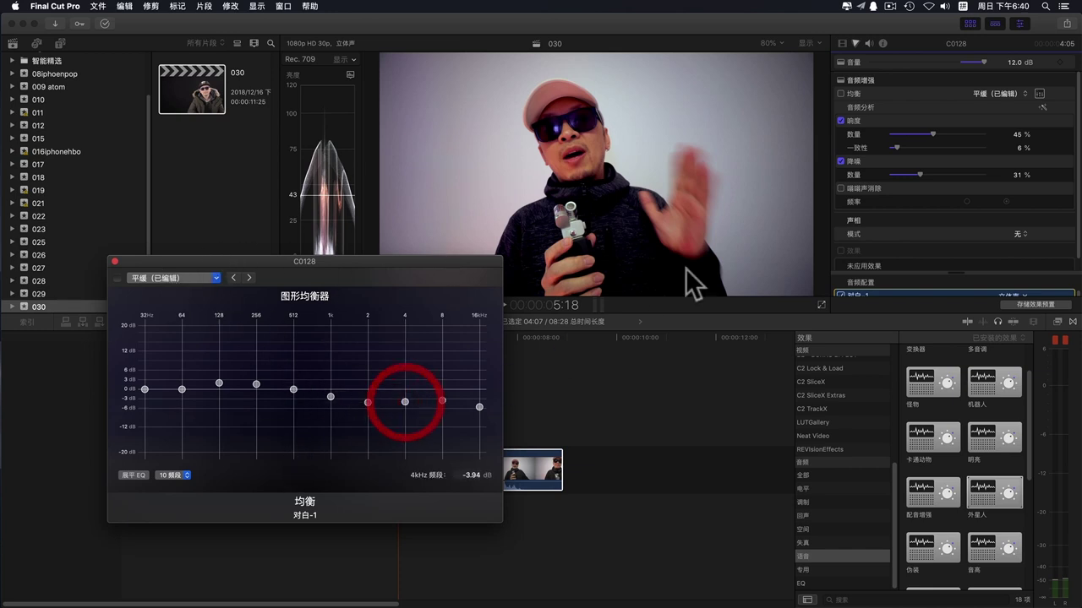
{"action": "left_click", "coordinate": [841, 94]}
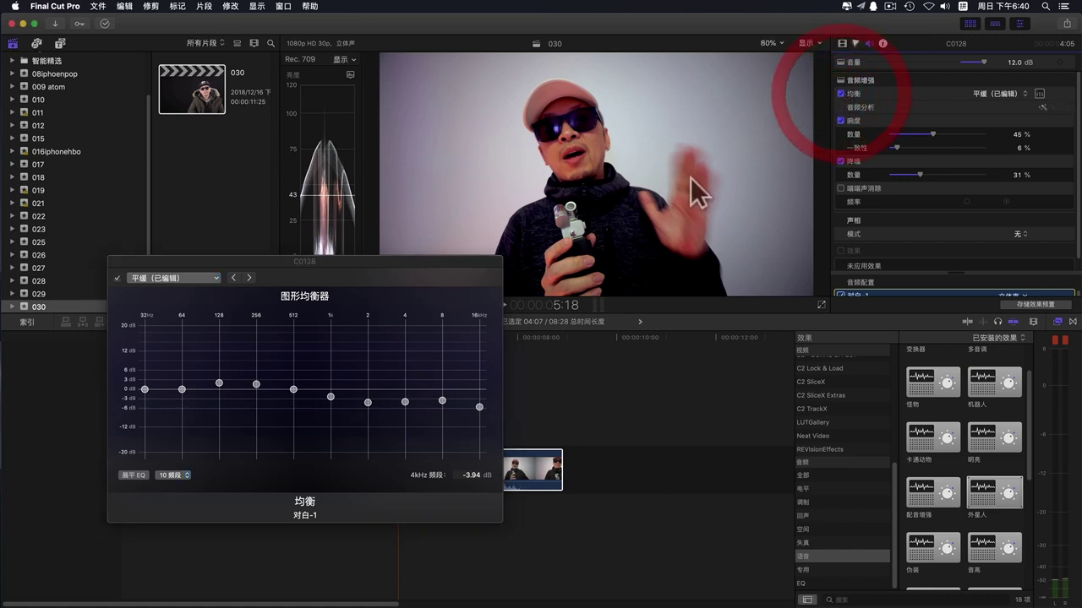
{"action": "left_click", "coordinate": [119, 261]}
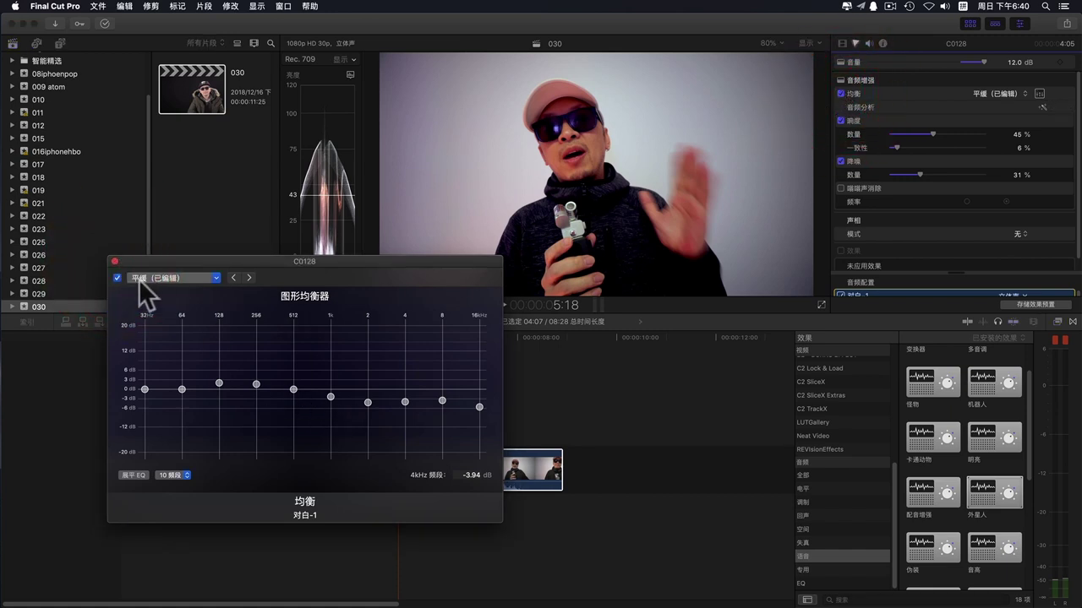
{"action": "left_click", "coordinate": [119, 261]}
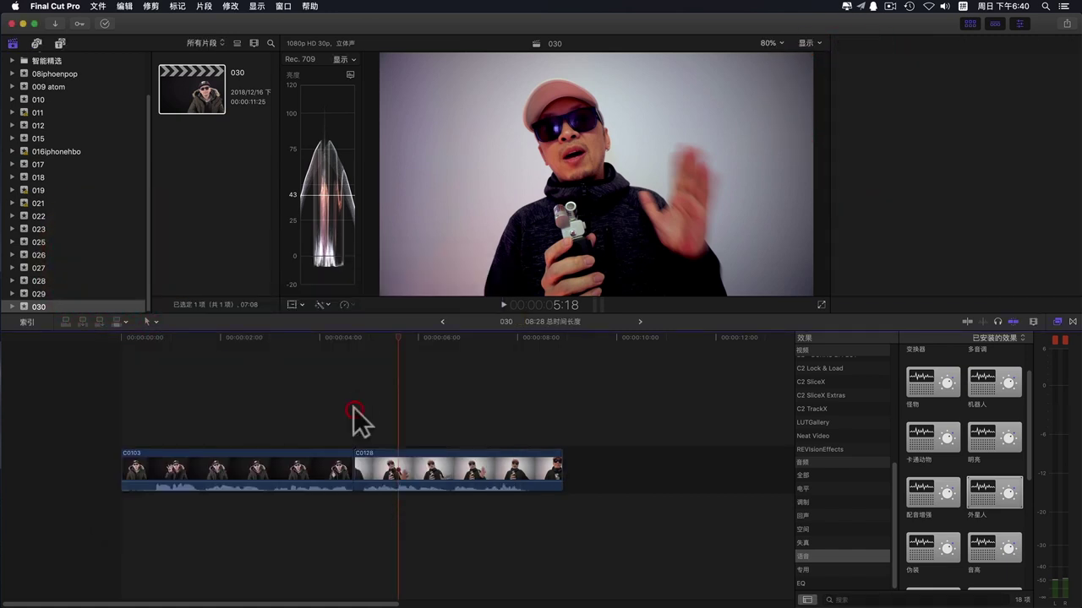
{"action": "key", "text": "space"}
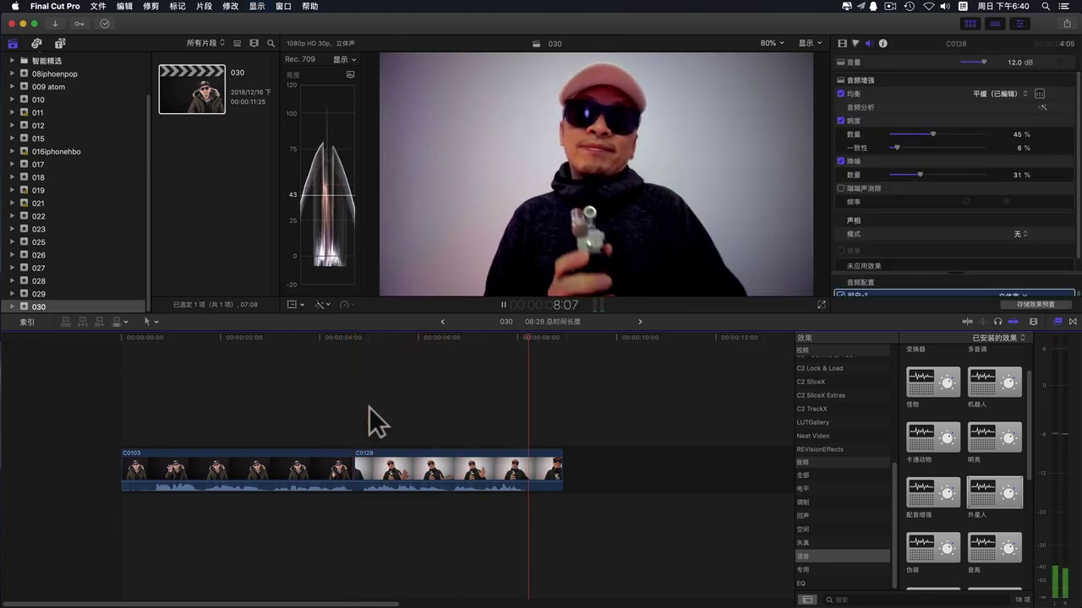
{"action": "key", "text": "space"}
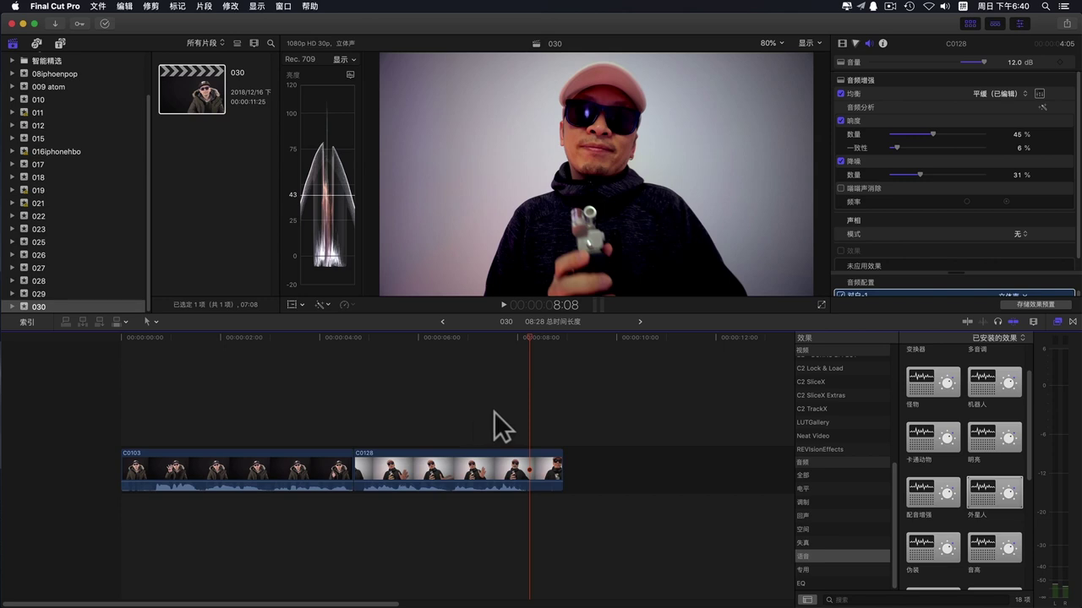